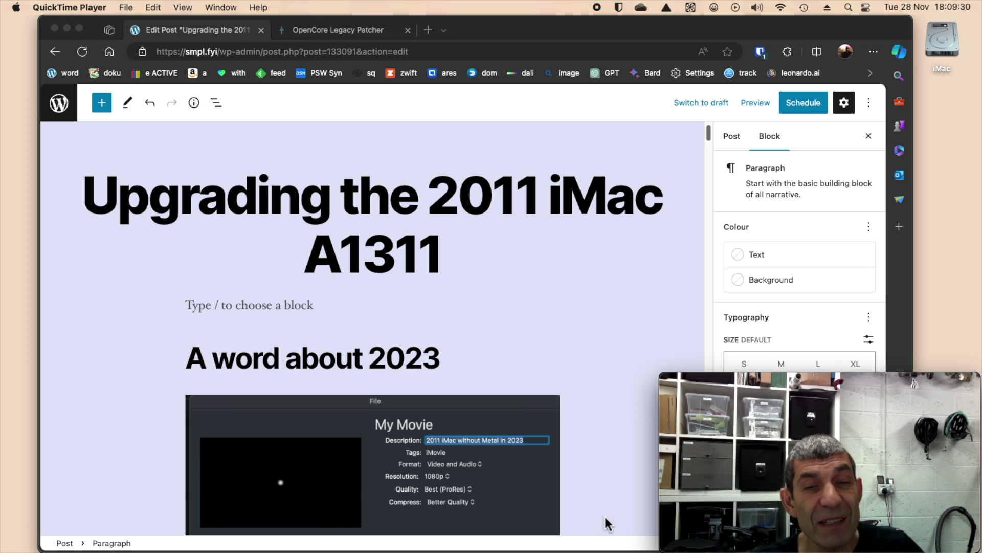
# Bring the post editor forward and move down to the 'A word about 2023' iMovie screenshot
pyautogui.click(579, 323)
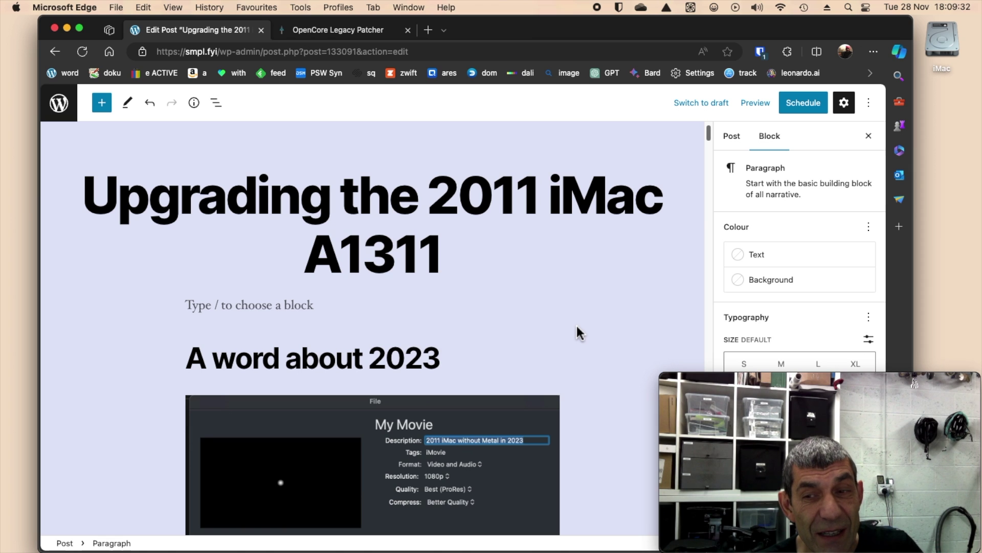
pyautogui.scroll(-3, 577, 326)
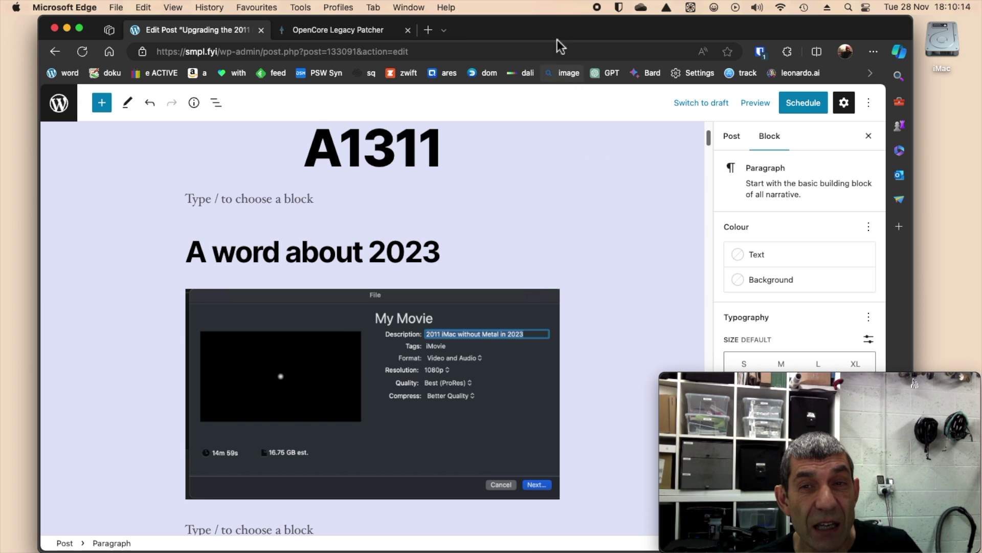
pyautogui.moveTo(543, 32); pyautogui.dragTo(537, 31)
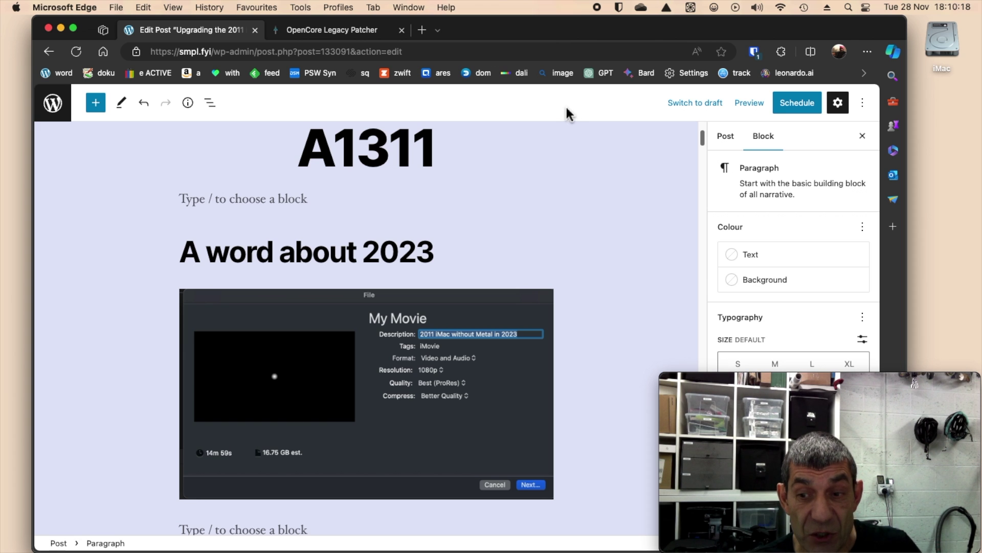
# Select the whole 'A1311 EMC 2389' paragraph under Initial Machine State
pyautogui.scroll(-3, 517, 216)
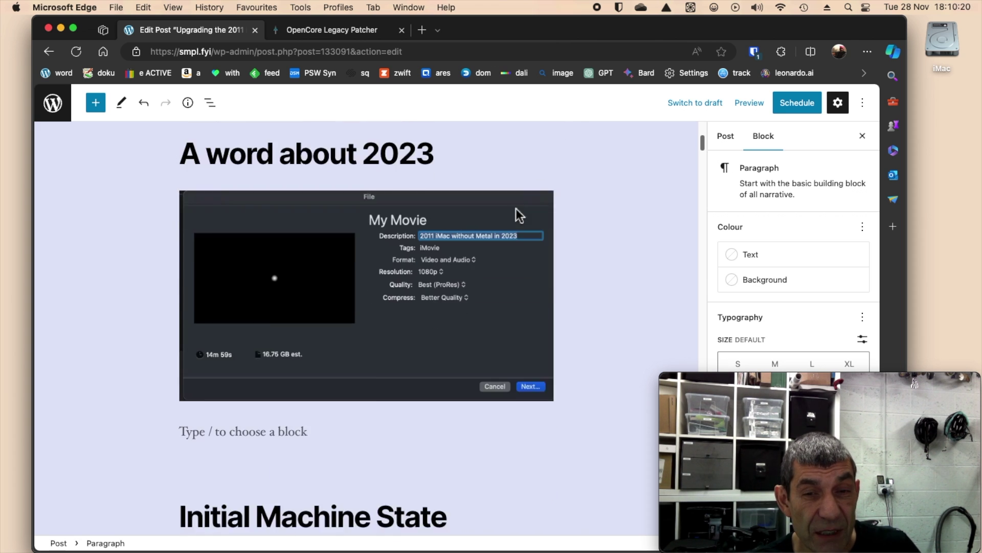
pyautogui.scroll(-10, 519, 215)
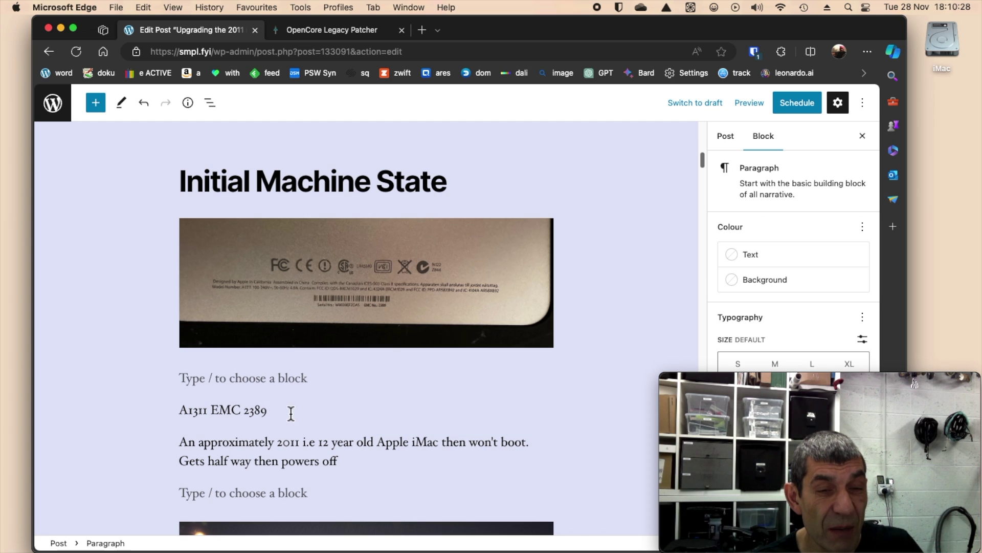
pyautogui.tripleClick(180, 412)
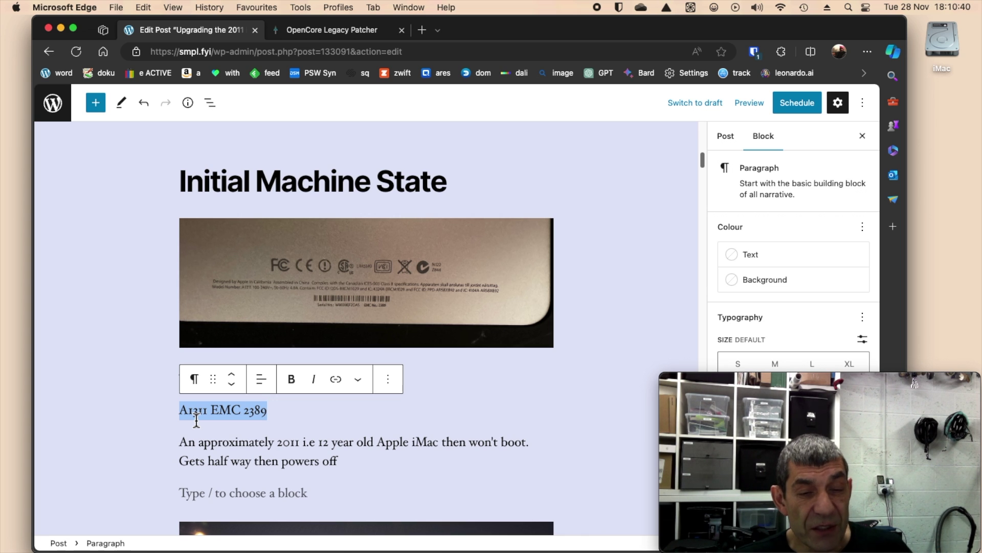
pyautogui.scroll(-5, 352, 400)
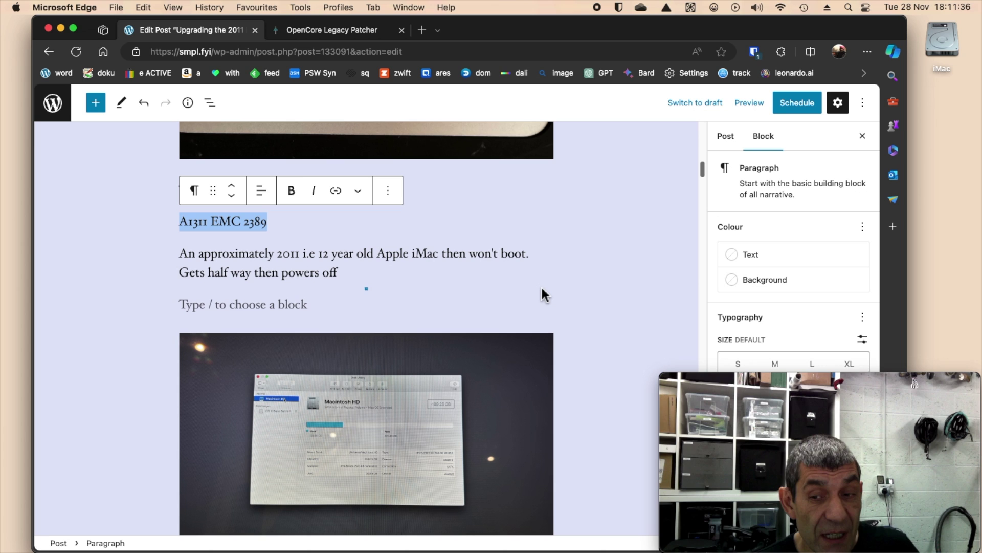
# Move past the Disk Utility photo to the 'Eventually I created a bootable…' High Sierra USB paragraph
pyautogui.moveTo(543, 293)
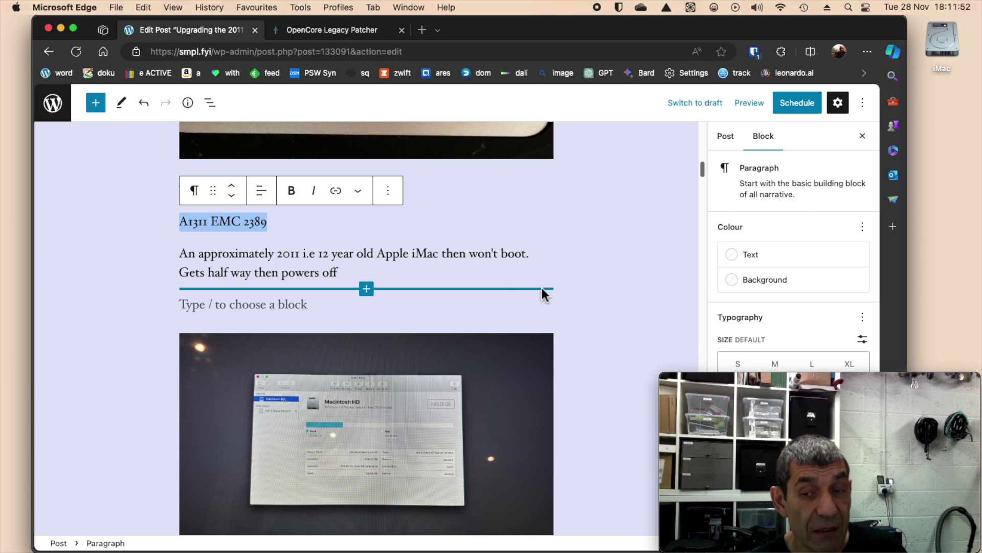
pyautogui.scroll(-8, 491, 301)
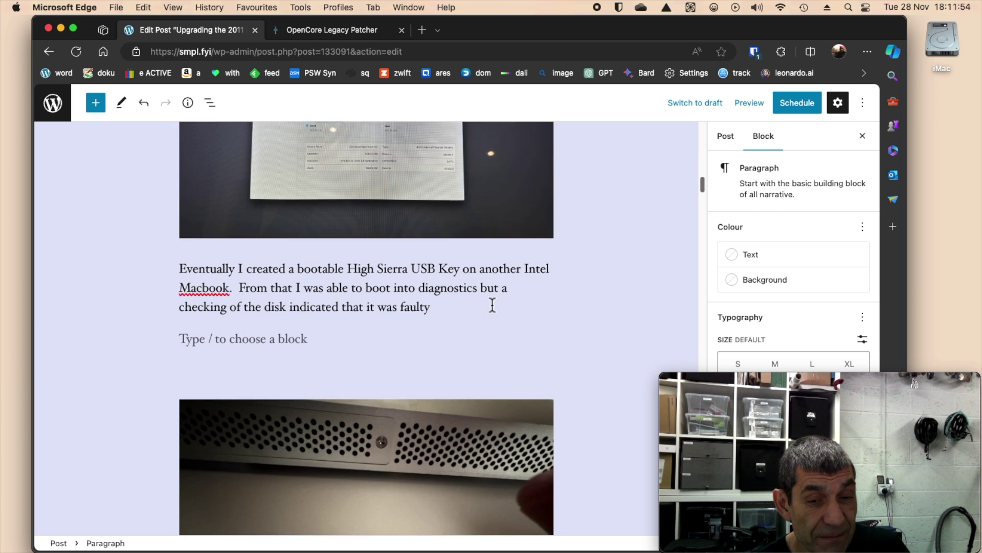
# Review down past the grille photo to the rear ports image and its Firewire/USB/Gigabit Ethernet caption
pyautogui.scroll(-5, 492, 305)
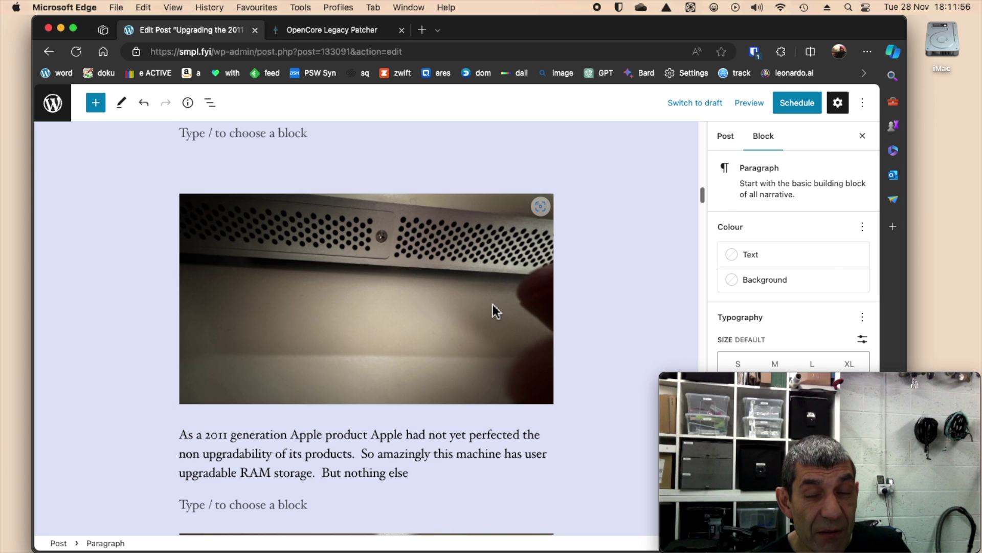
pyautogui.scroll(1, 492, 304)
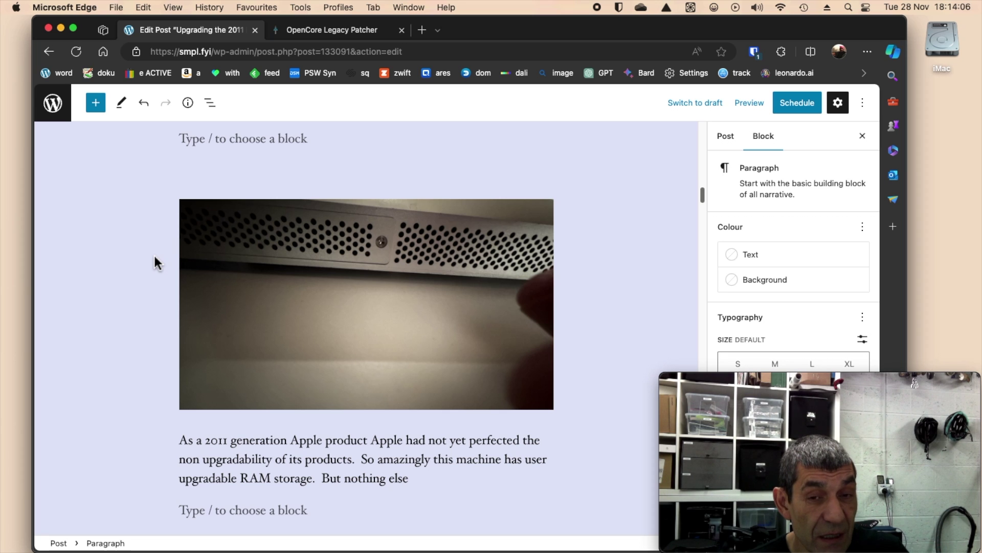
pyautogui.scroll(-5, 122, 248)
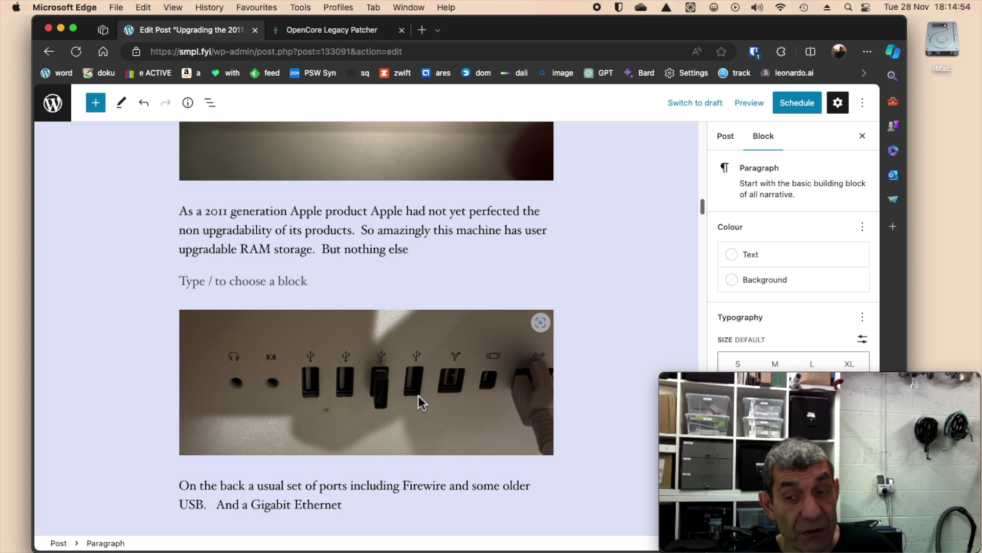
pyautogui.scroll(-5, 419, 396)
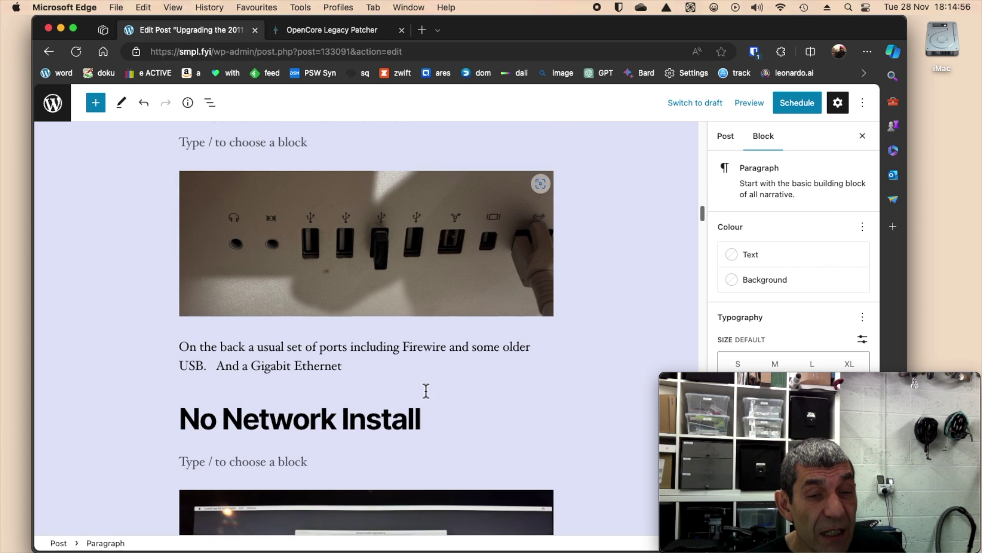
pyautogui.scroll(-7, 426, 390)
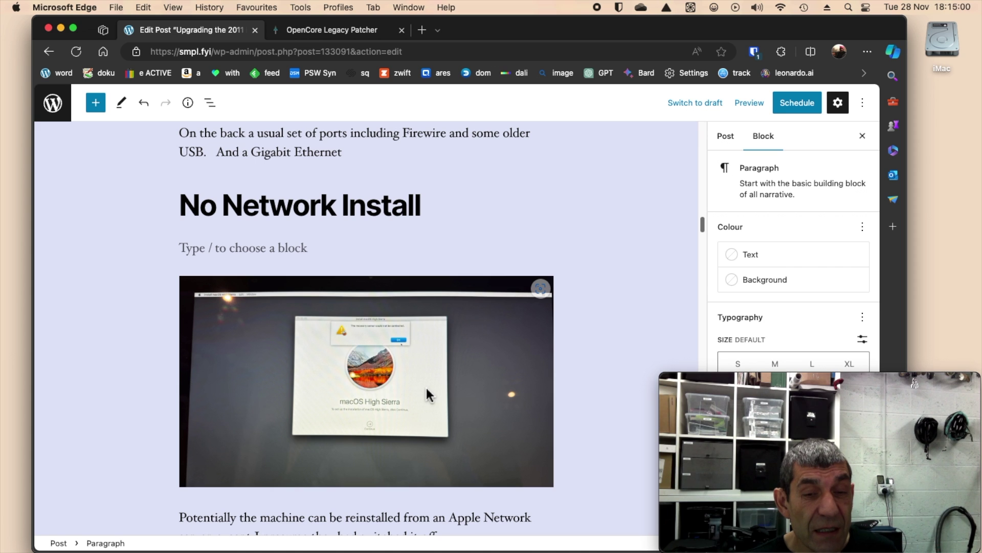
pyautogui.scroll(-3, 411, 345)
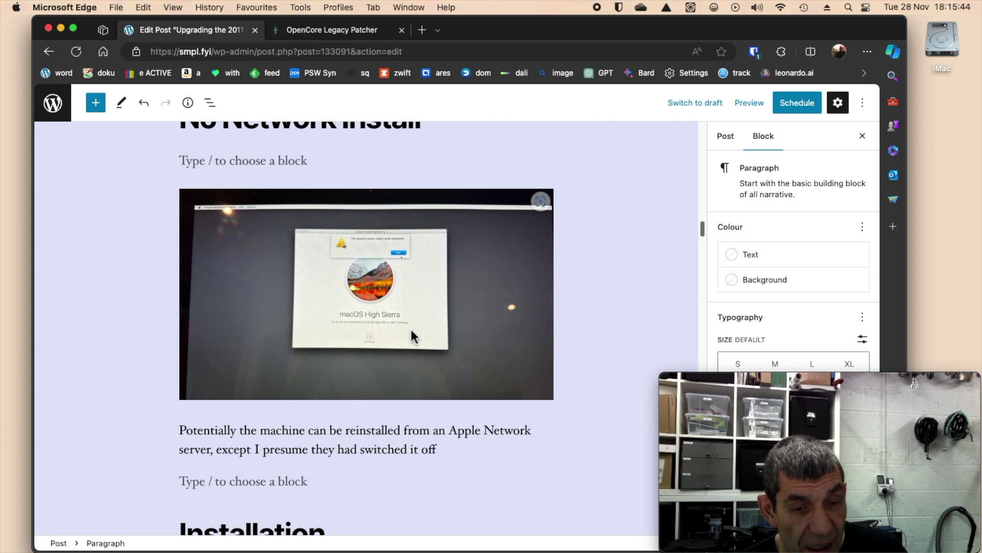
pyautogui.scroll(-5, 413, 338)
# Bring the Installation heading and its two USB key bullets into view
pyautogui.scroll(-3, 413, 338)
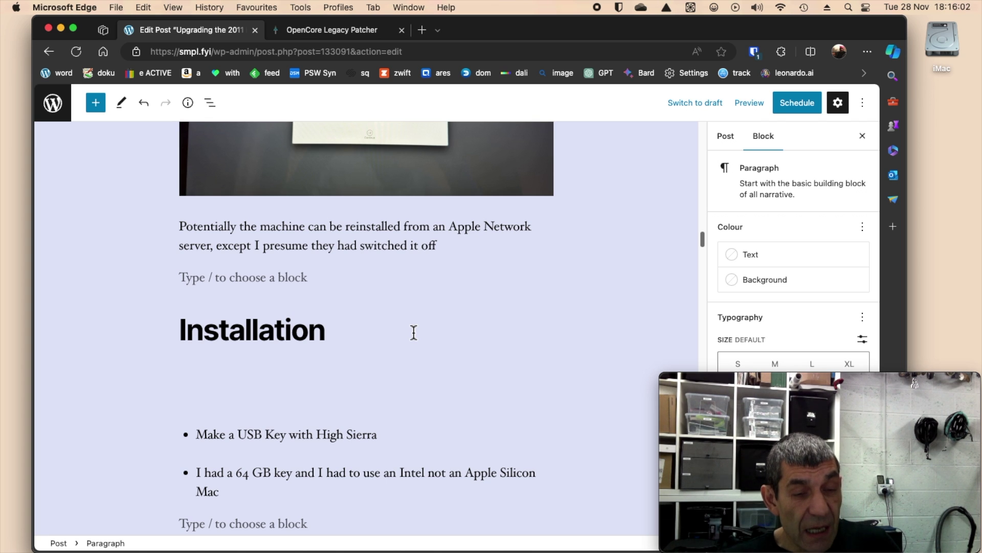
pyautogui.scroll(-5, 439, 330)
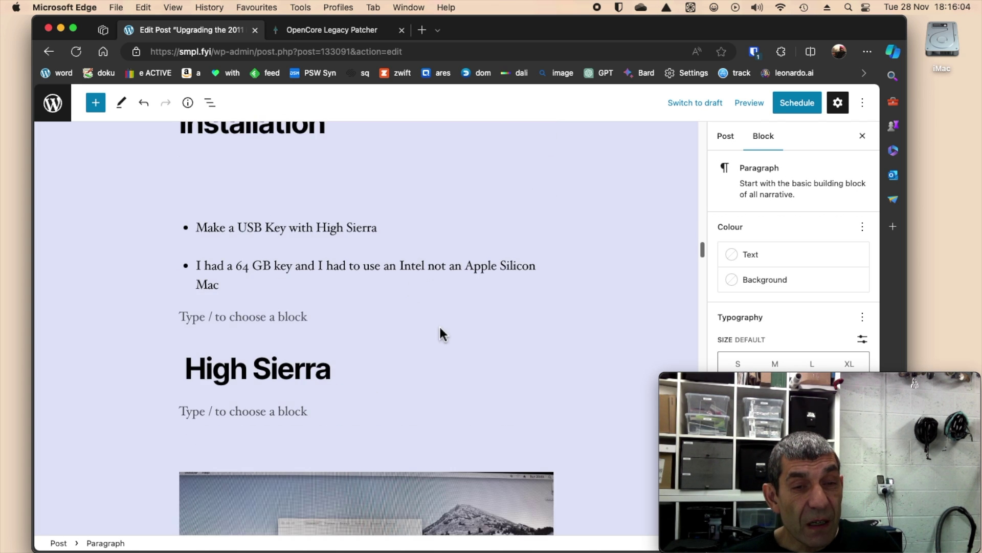
pyautogui.scroll(1, 440, 330)
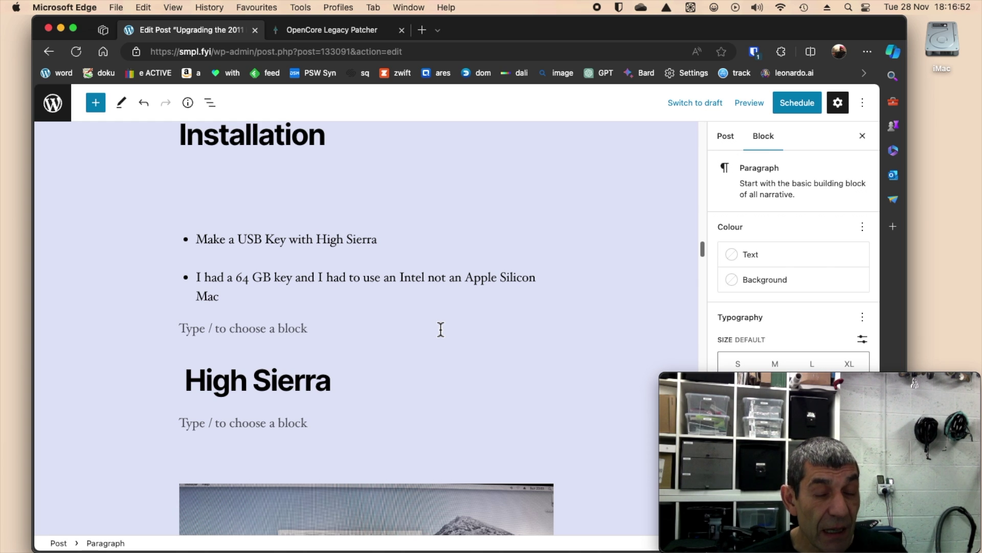
pyautogui.moveTo(421, 319)
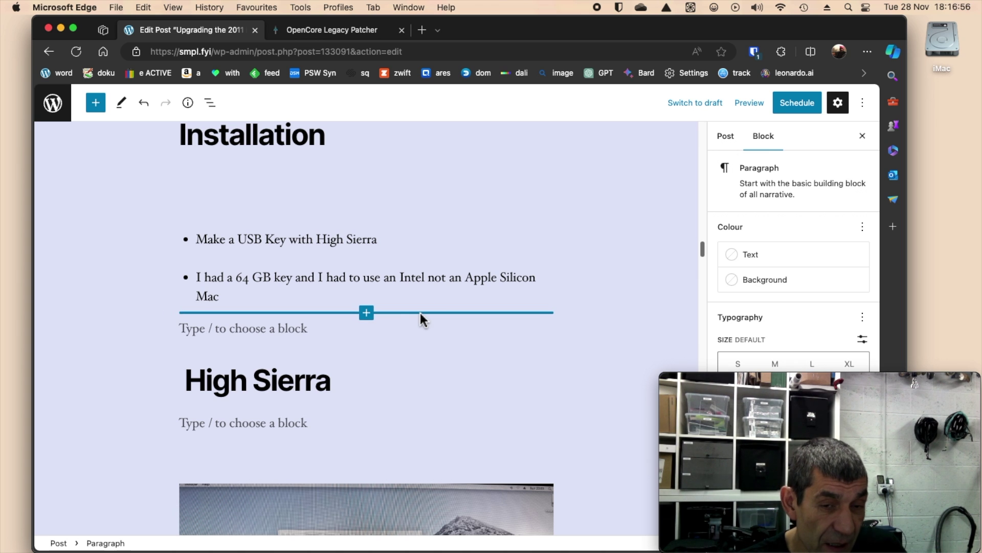
pyautogui.scroll(-5, 392, 308)
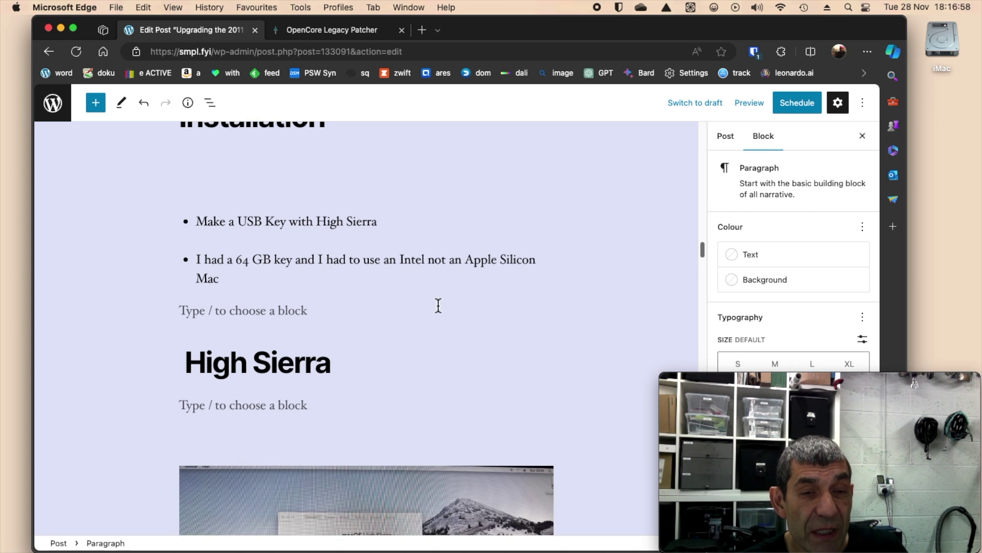
pyautogui.scroll(-8, 437, 310)
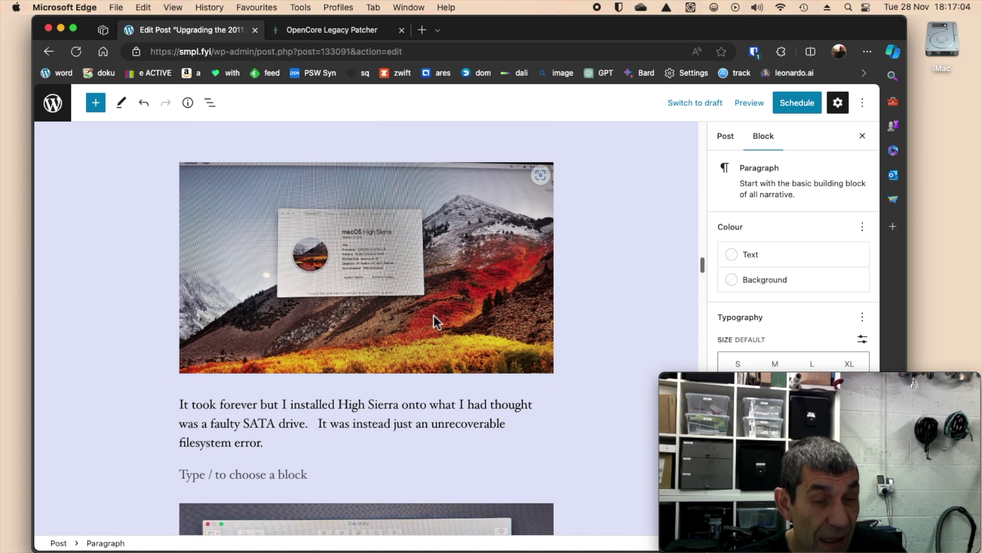
pyautogui.scroll(-3, 434, 316)
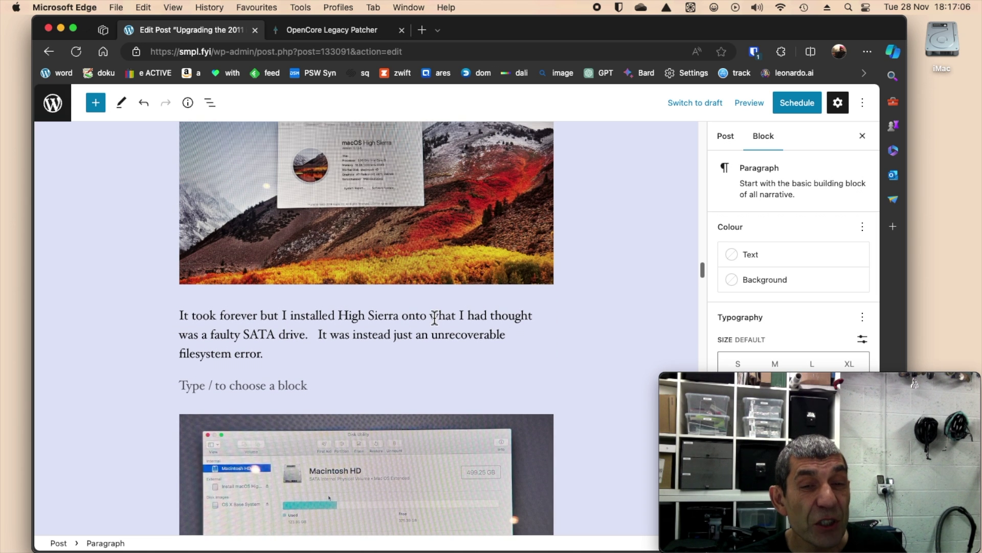
pyautogui.scroll(-20, 434, 317)
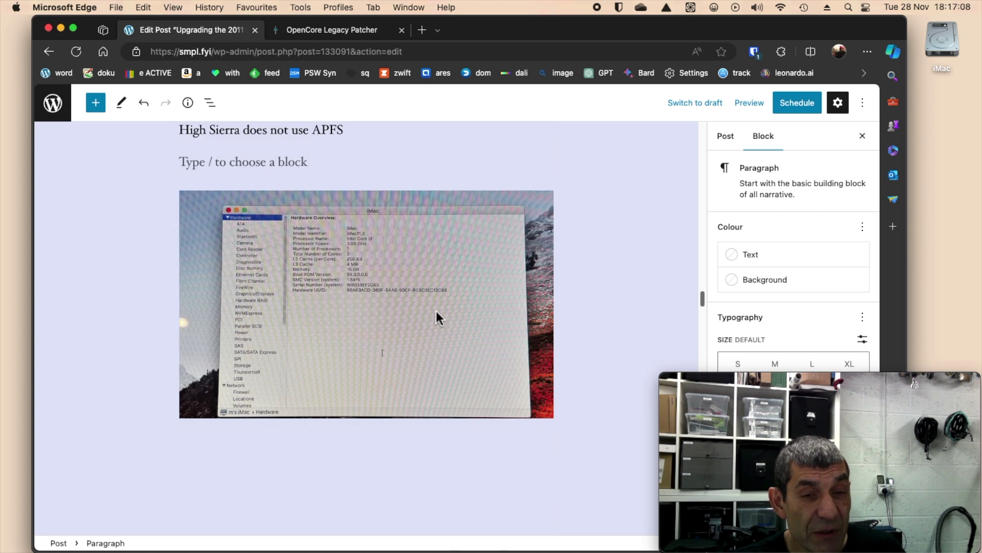
pyautogui.scroll(-3, 431, 309)
pyautogui.scroll(13, 435, 309)
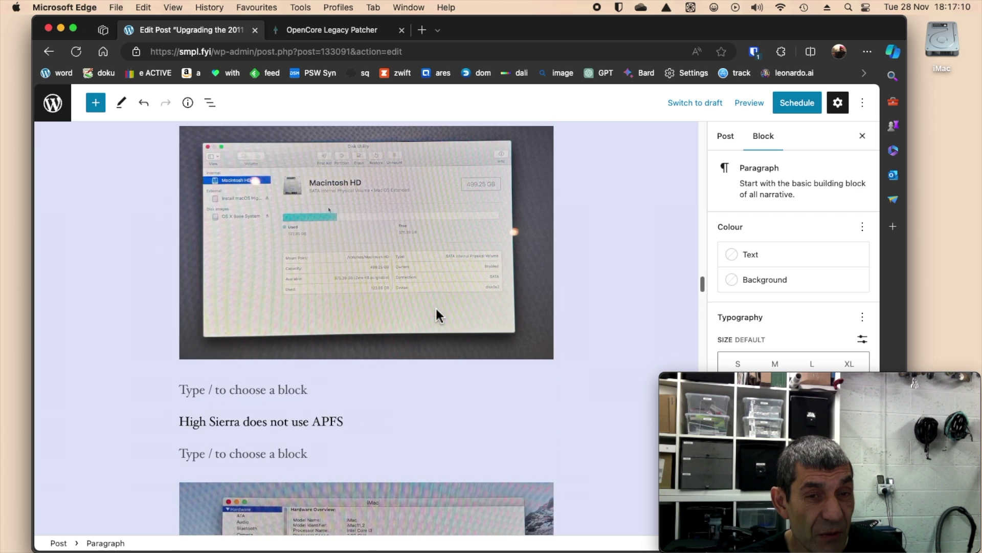
pyautogui.scroll(15, 436, 307)
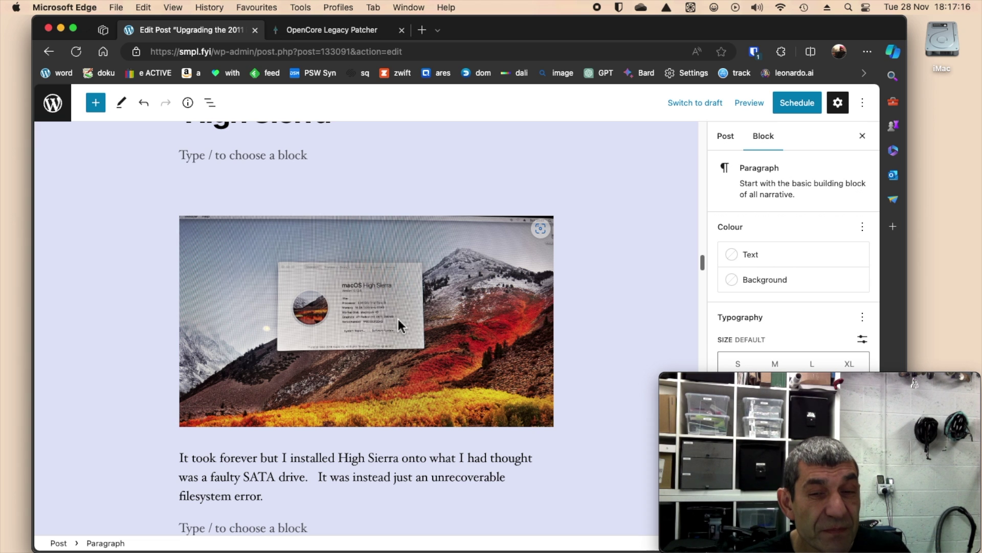
pyautogui.scroll(-6, 398, 322)
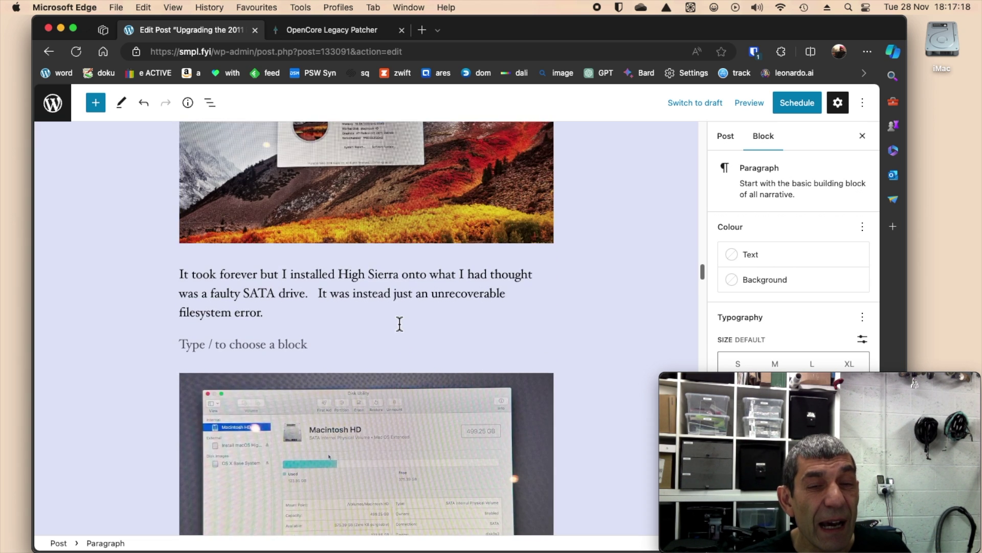
pyautogui.scroll(-2, 399, 323)
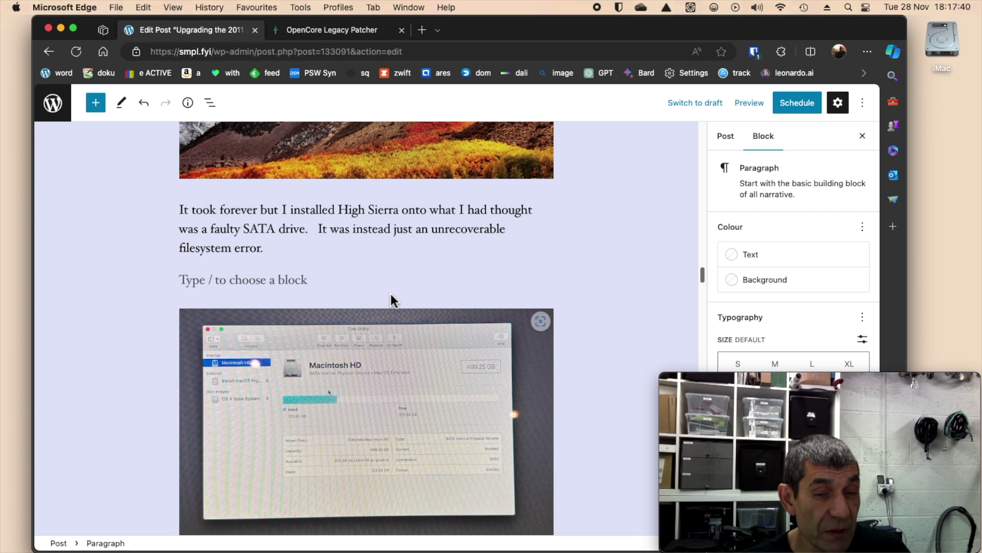
pyautogui.scroll(-3, 323, 278)
pyautogui.scroll(-7, 328, 274)
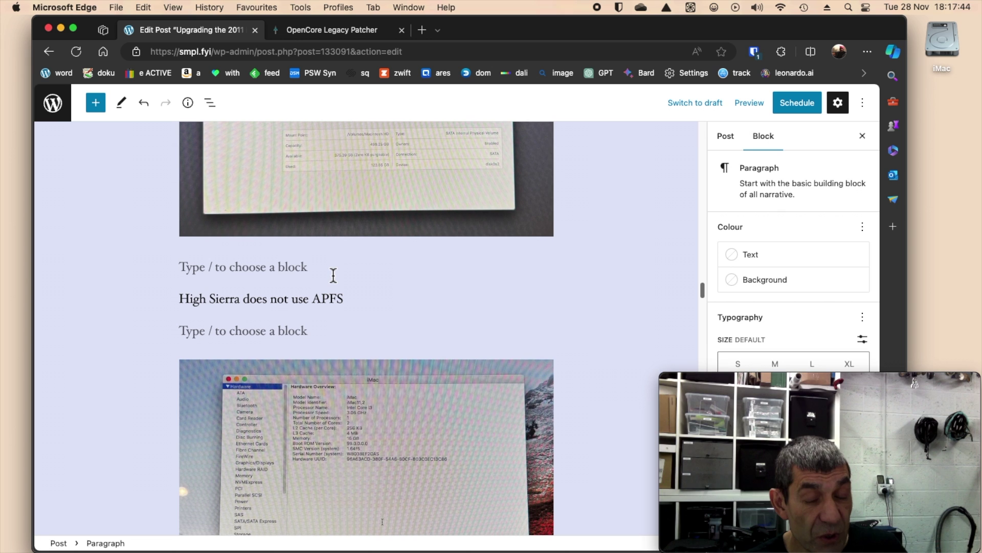
pyautogui.scroll(-7, 335, 275)
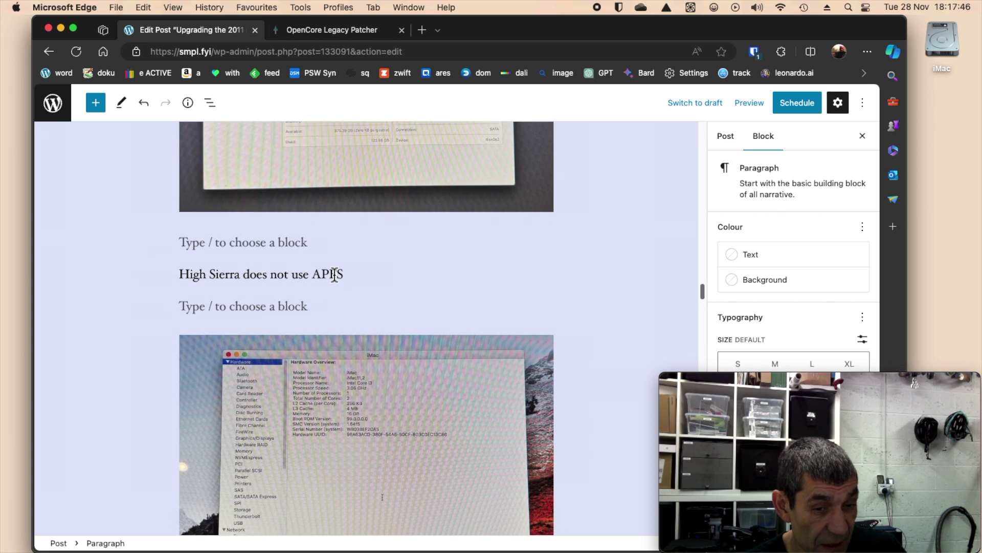
pyautogui.scroll(-5, 334, 272)
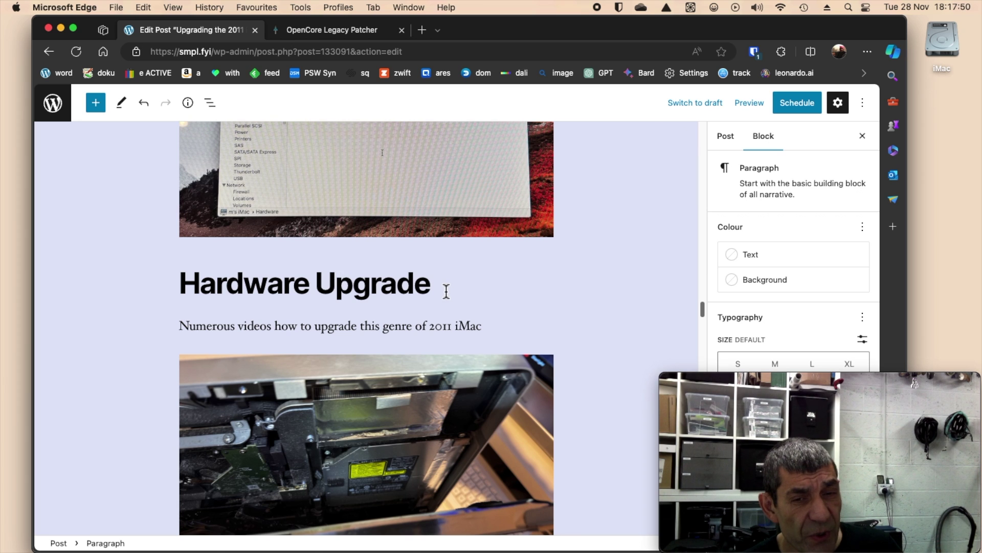
pyautogui.click(446, 291)
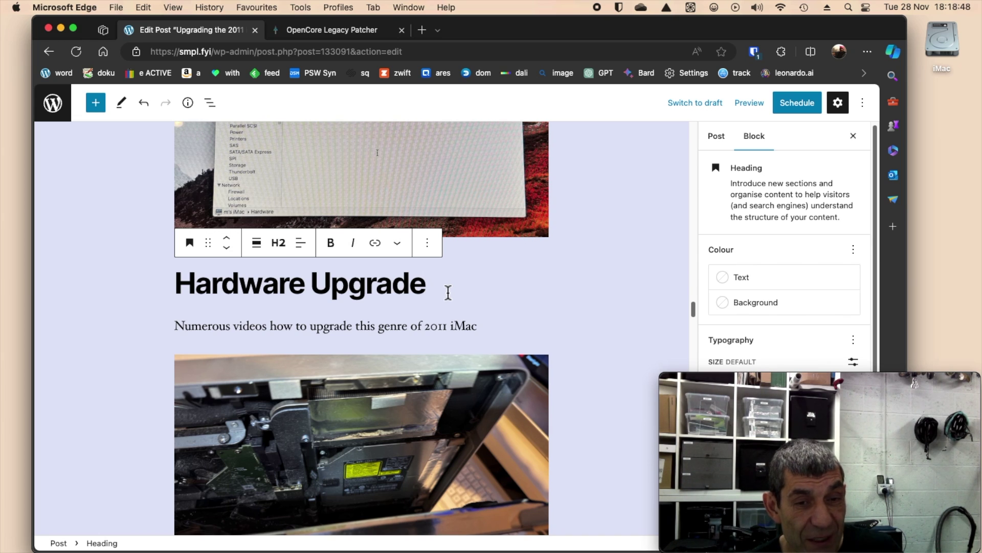
pyautogui.scroll(-5, 438, 305)
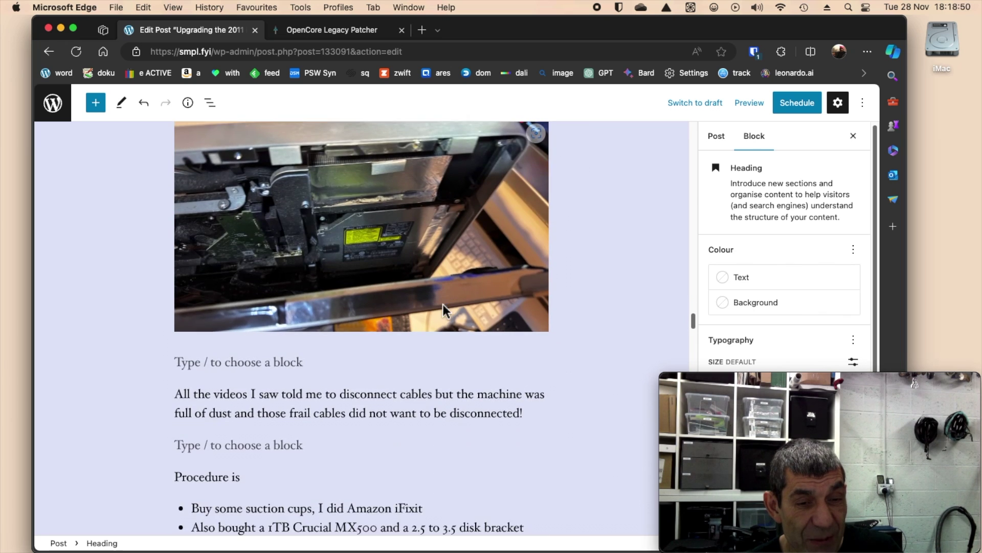
pyautogui.scroll(-4, 443, 304)
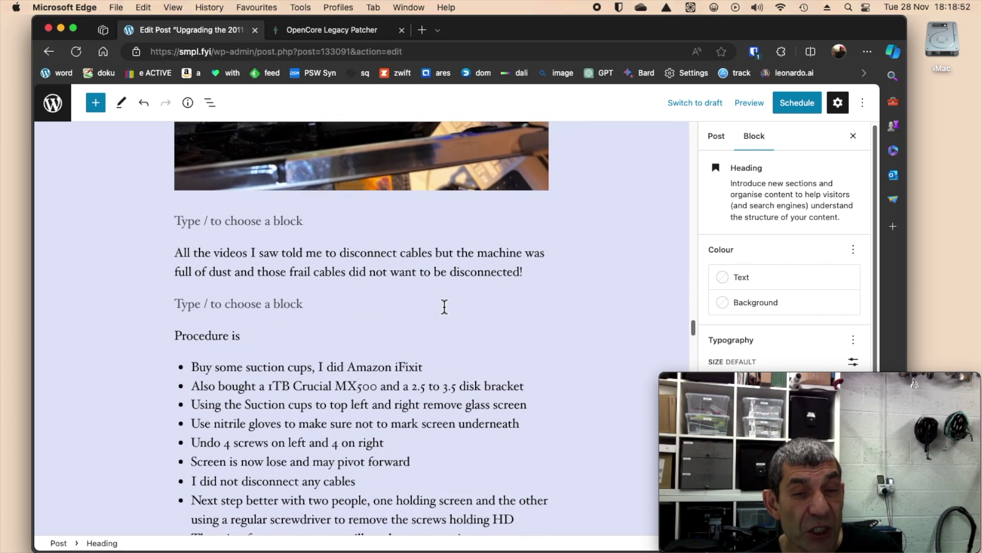
pyautogui.scroll(-2, 444, 306)
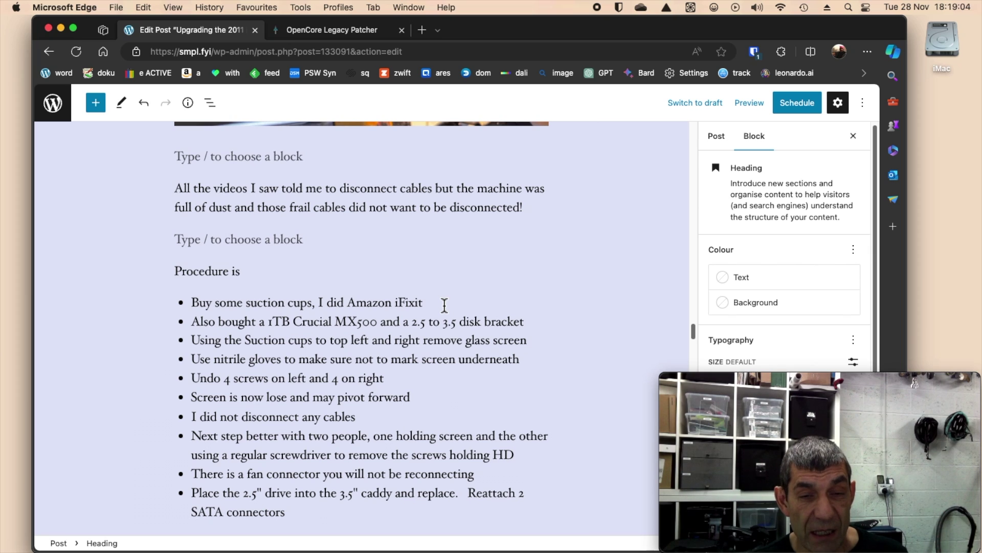
# Insert 'SSD' after 'MX500' in the 'Also bought…' procedure bullet
pyautogui.click(381, 322)
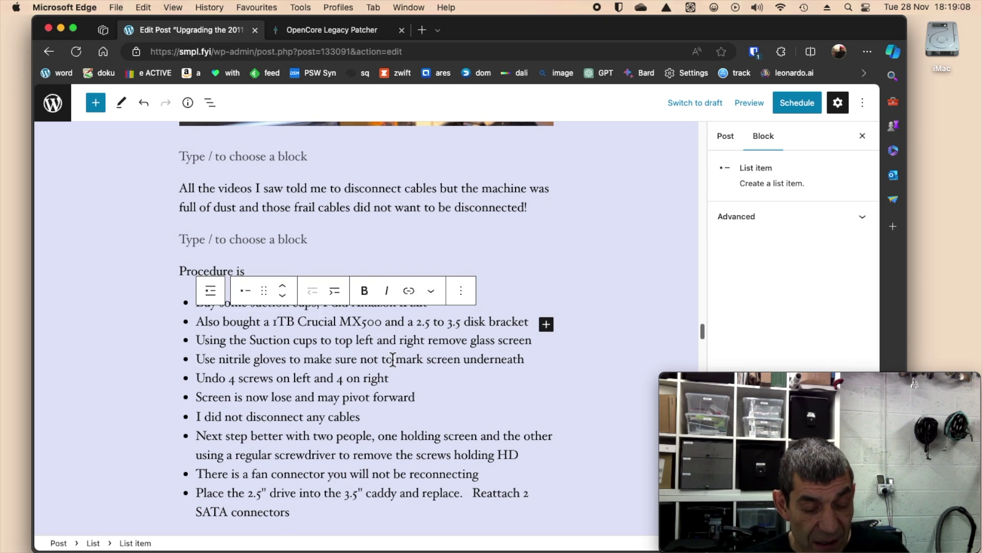
pyautogui.write('SSD')
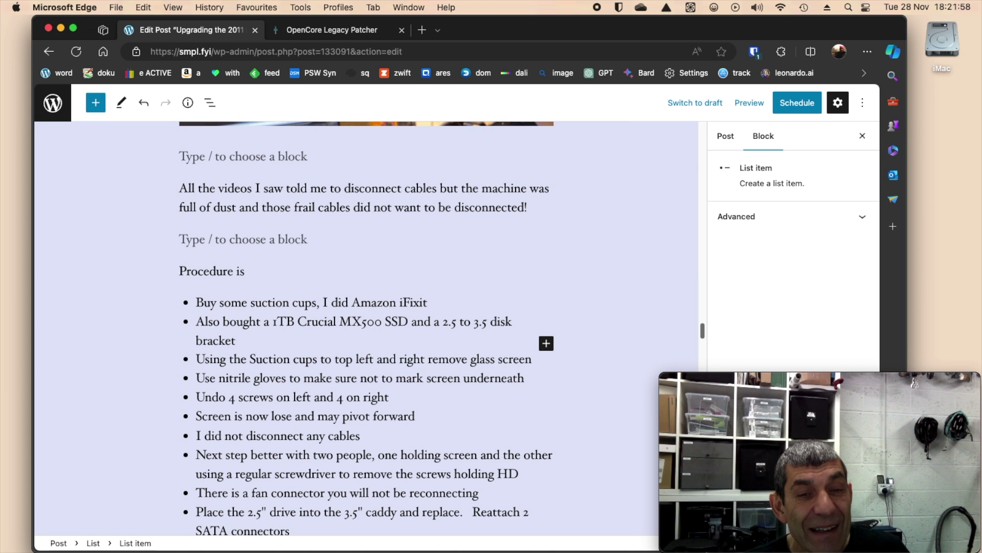
pyautogui.scroll(-3, 443, 389)
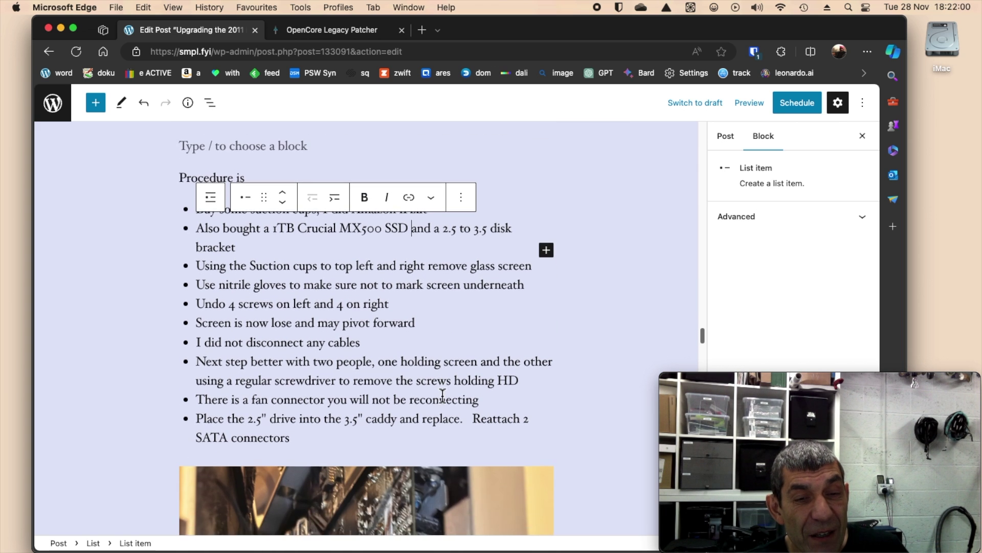
# Read past the High Sierra reinstall paragraphs down to the 'Open Core Legacy Patcher' heading and photo
pyautogui.scroll(-10, 443, 397)
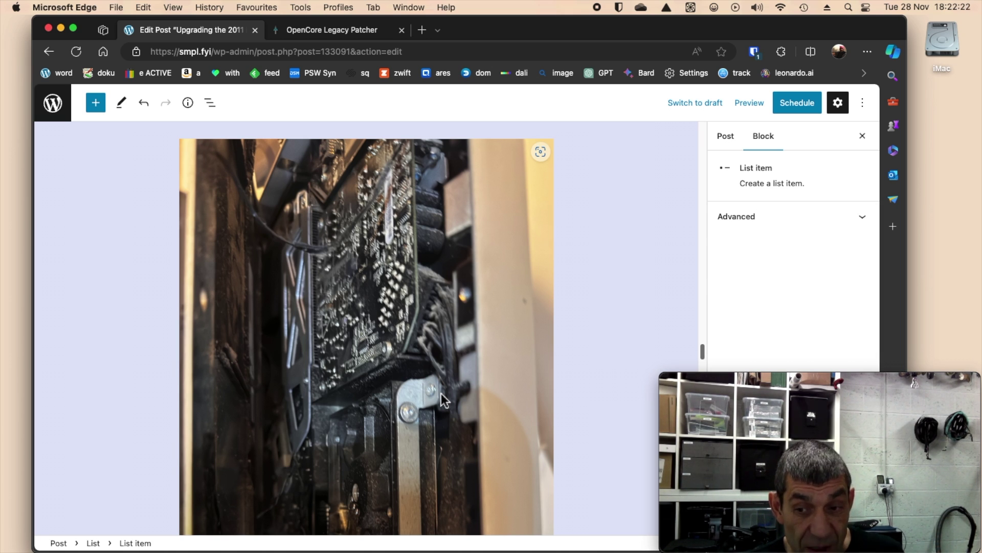
pyautogui.scroll(-5, 441, 394)
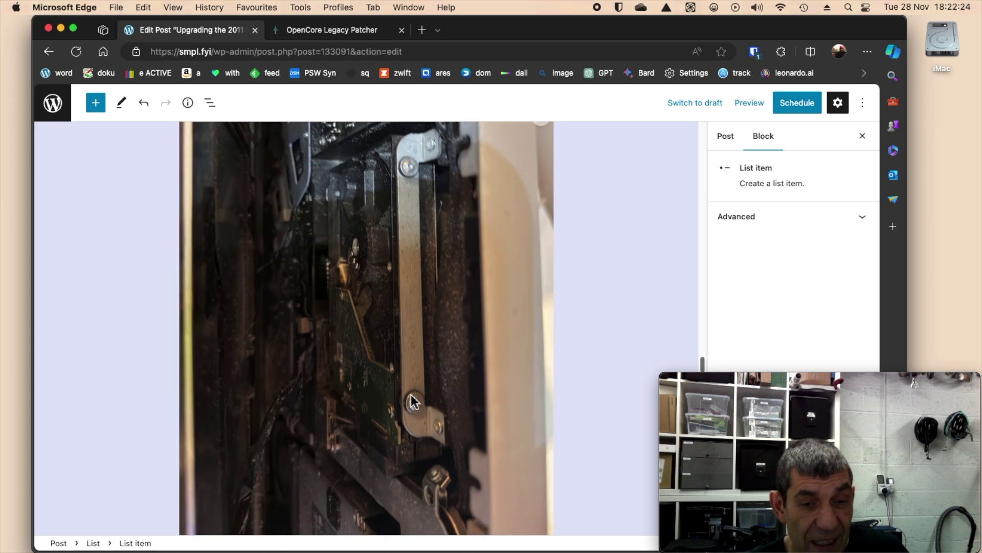
pyautogui.scroll(-6, 415, 399)
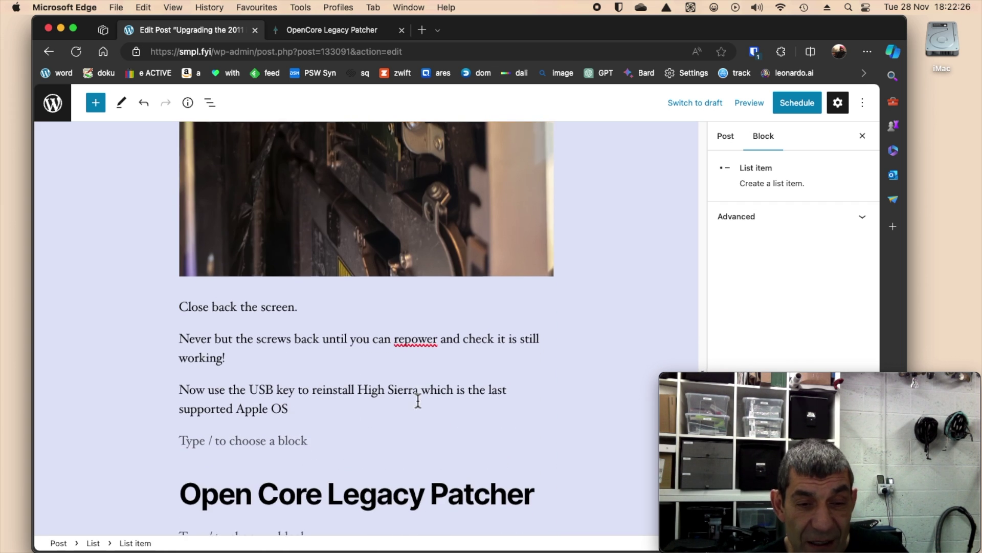
pyautogui.scroll(-1, 418, 401)
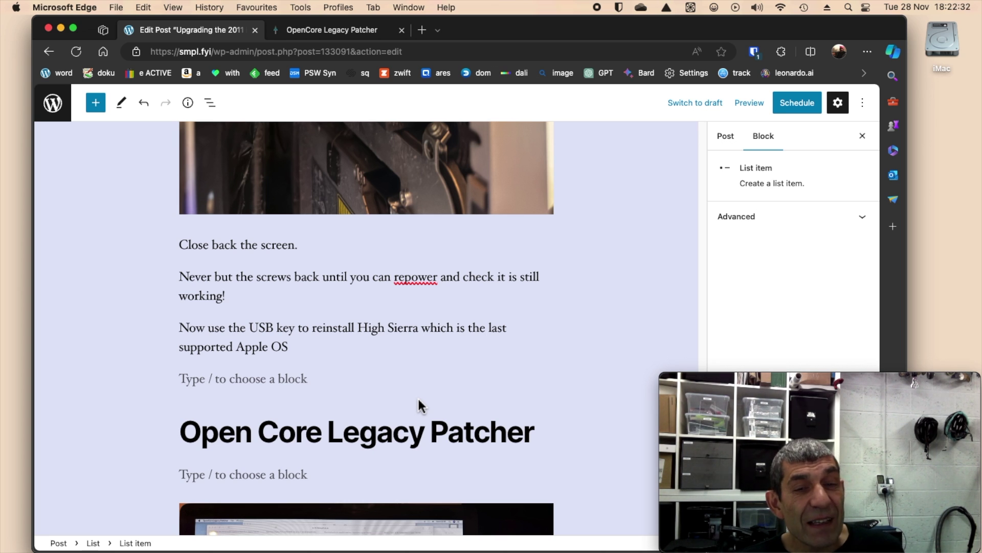
pyautogui.scroll(-2, 460, 342)
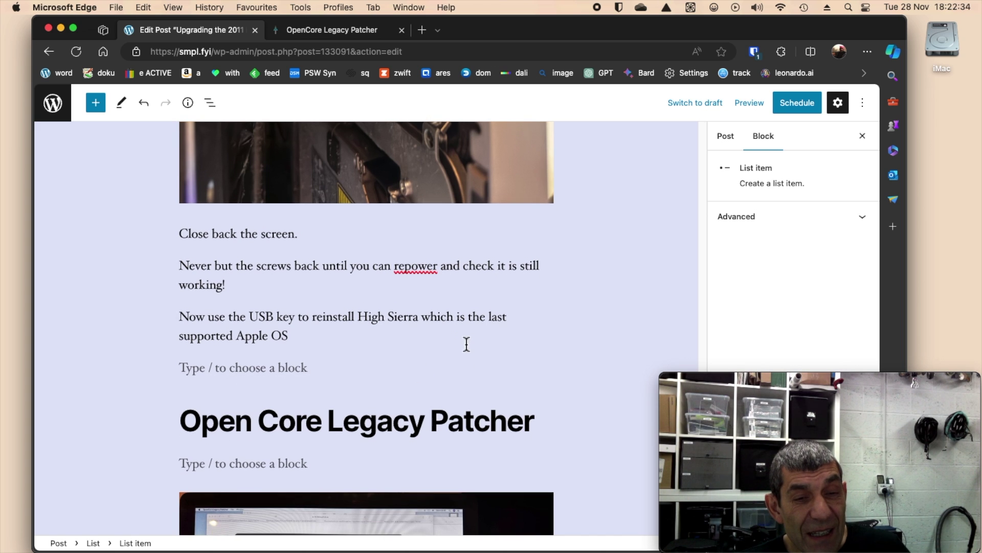
pyautogui.scroll(-1, 468, 343)
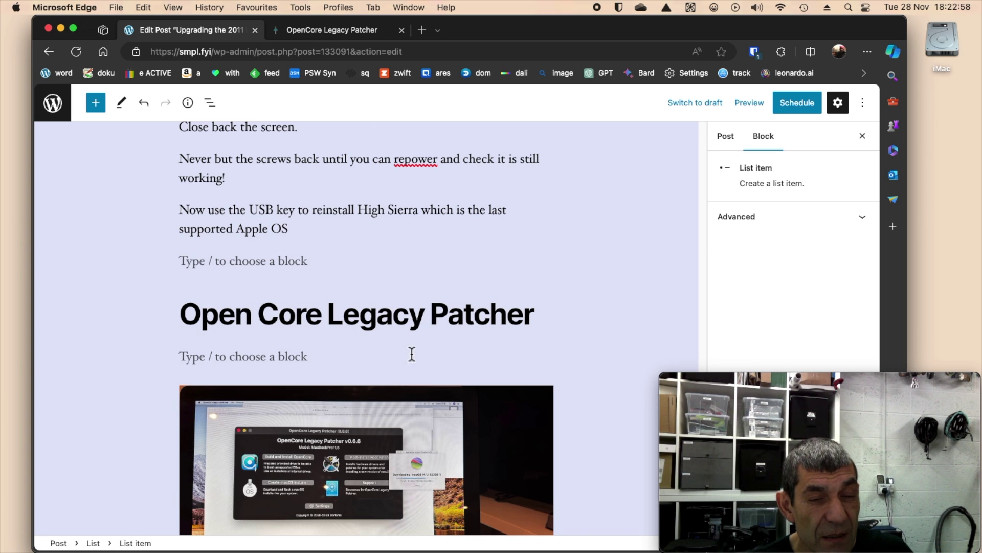
pyautogui.scroll(-5, 411, 354)
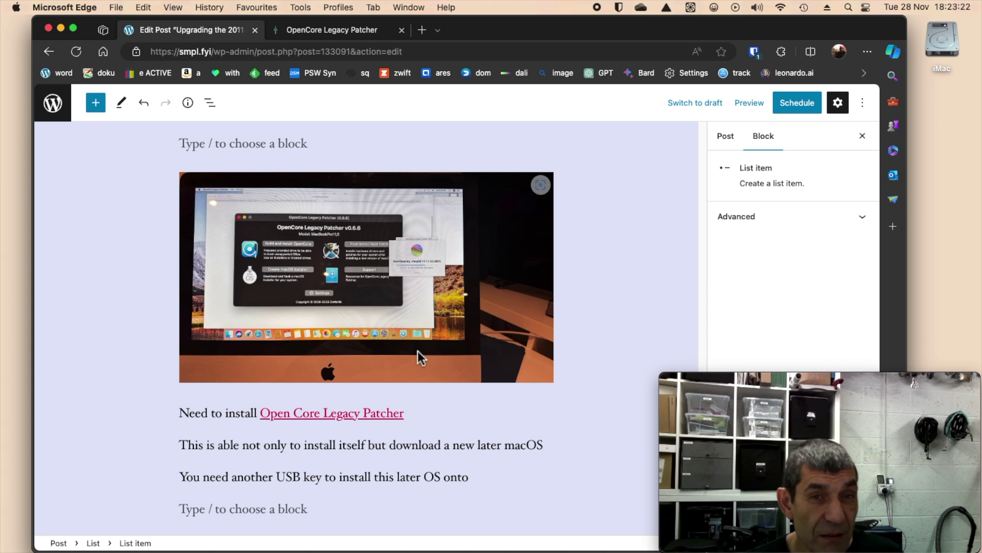
# Switch to the OpenCore Legacy Patcher project page on dortania.github.io
pyautogui.click(356, 33)
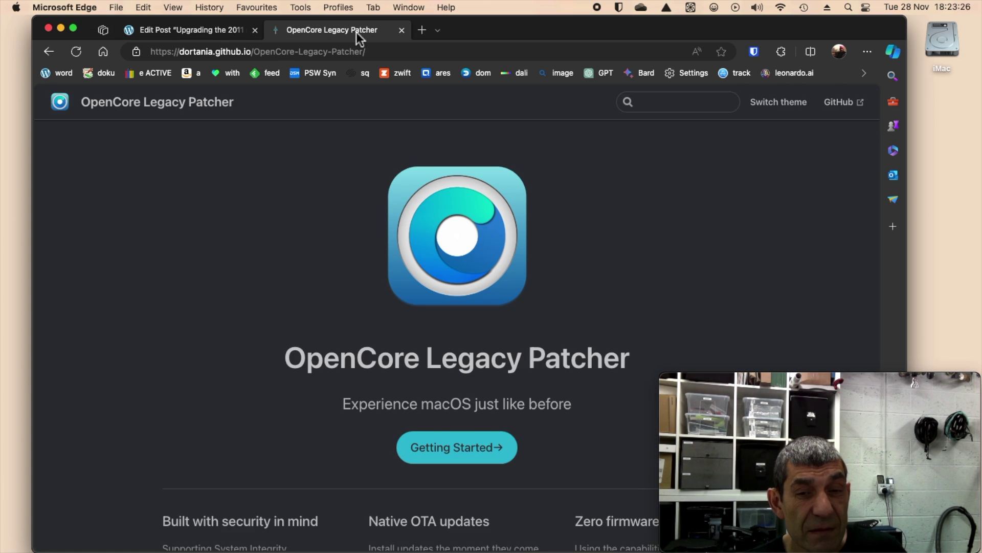
# Look over the OpenCore project page, view its 'What is OpenCore?' Getting Started guide, then return to the draft
pyautogui.scroll(-10, 309, 231)
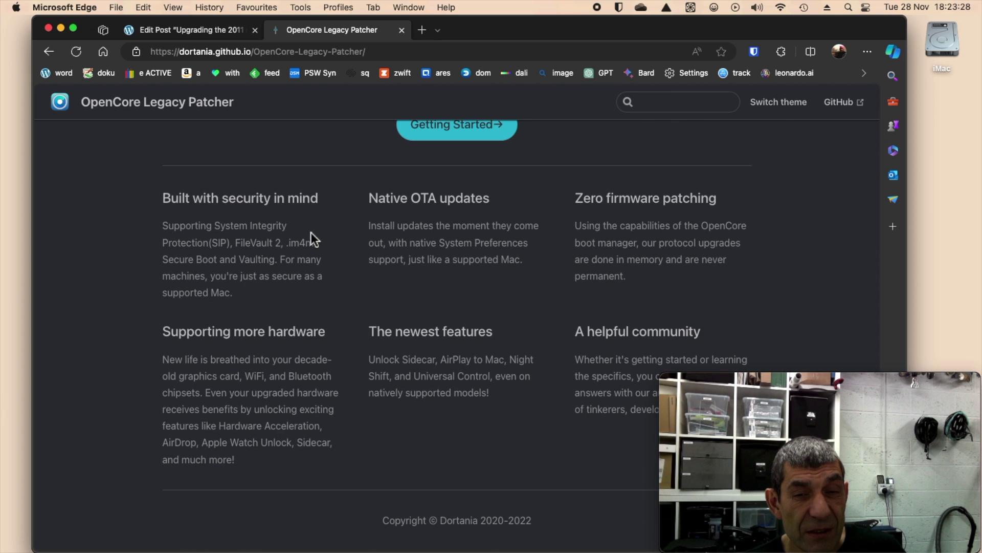
pyautogui.scroll(3, 311, 232)
pyautogui.click(427, 216)
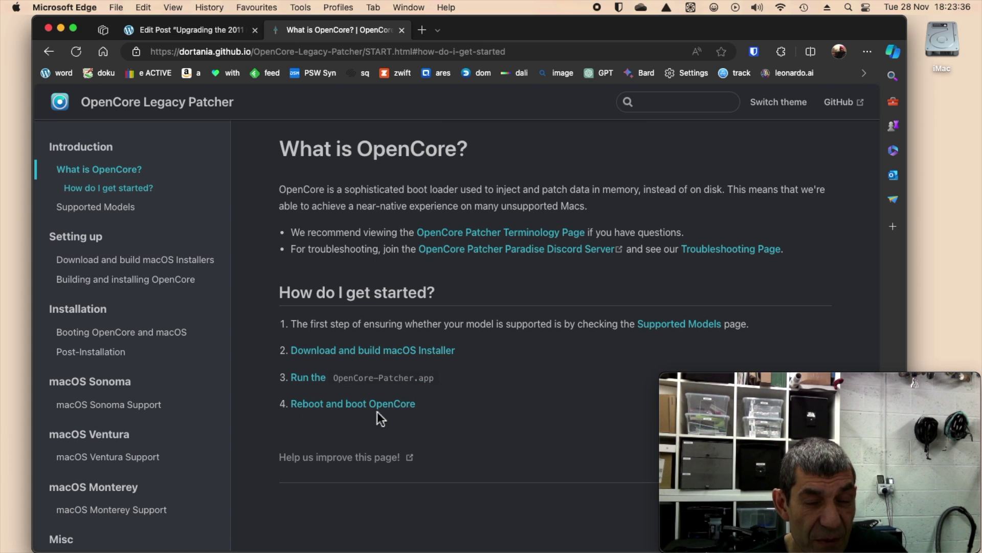
pyautogui.click(180, 32)
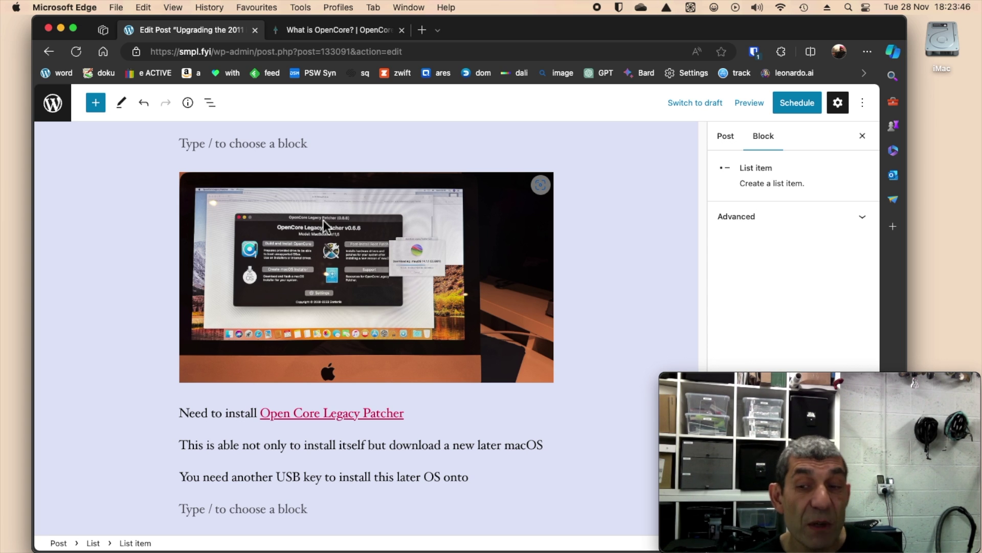
# Move on to the 'Sonoma Failed' heading and its installer screenshot
pyautogui.scroll(-2, 370, 324)
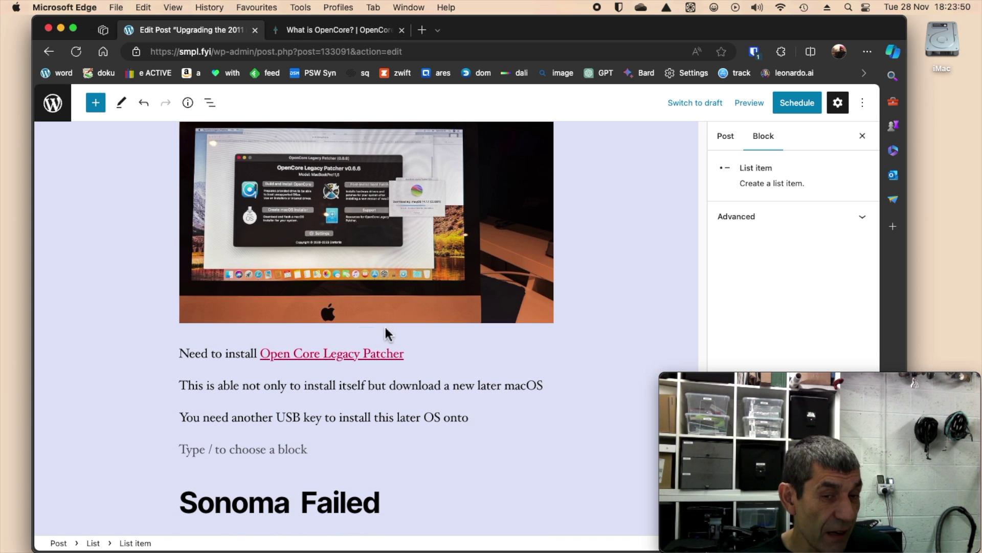
pyautogui.scroll(-5, 428, 342)
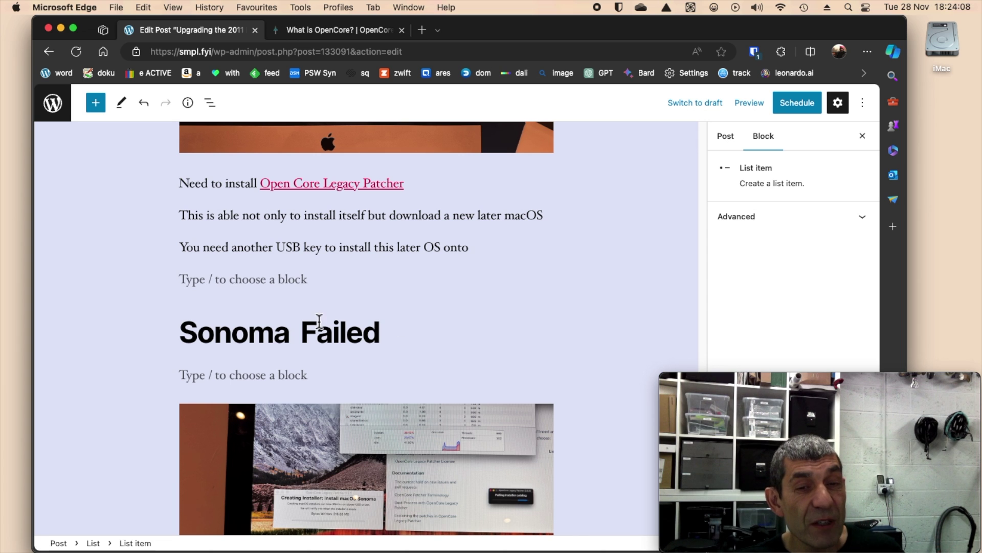
# Select the 'Sonoma Failed' heading and read through its images and text to the 'Ventura Install' heading
pyautogui.click(397, 343)
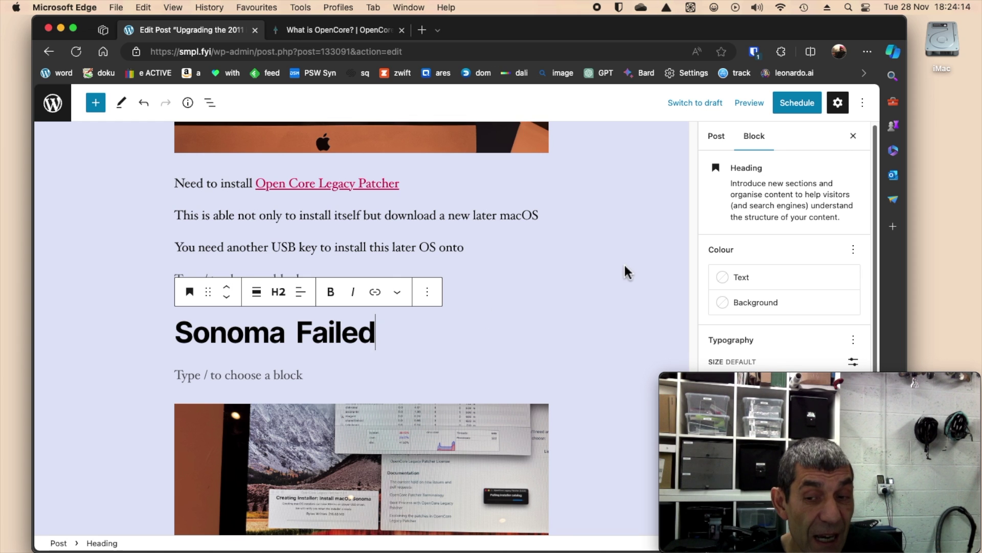
pyautogui.scroll(-8, 610, 266)
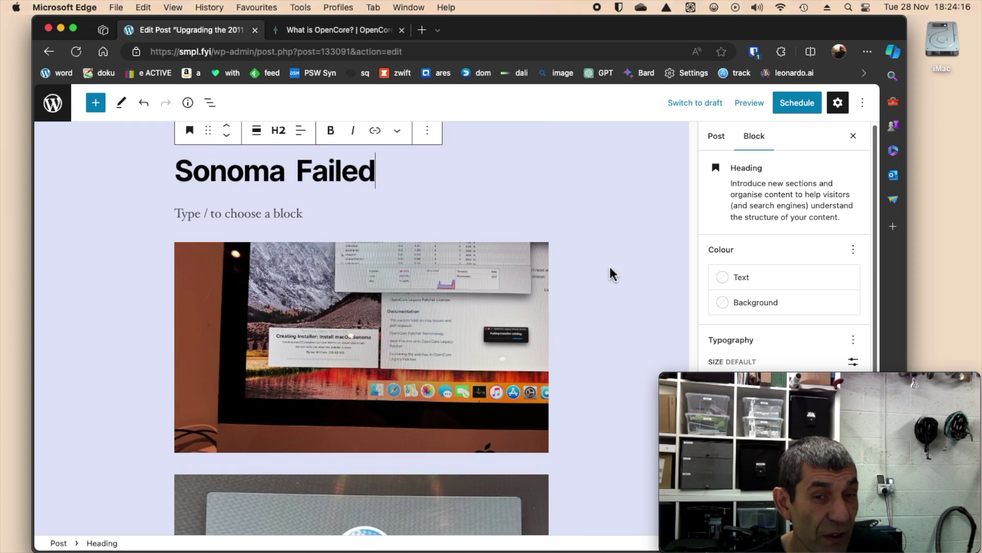
pyautogui.scroll(-15, 610, 266)
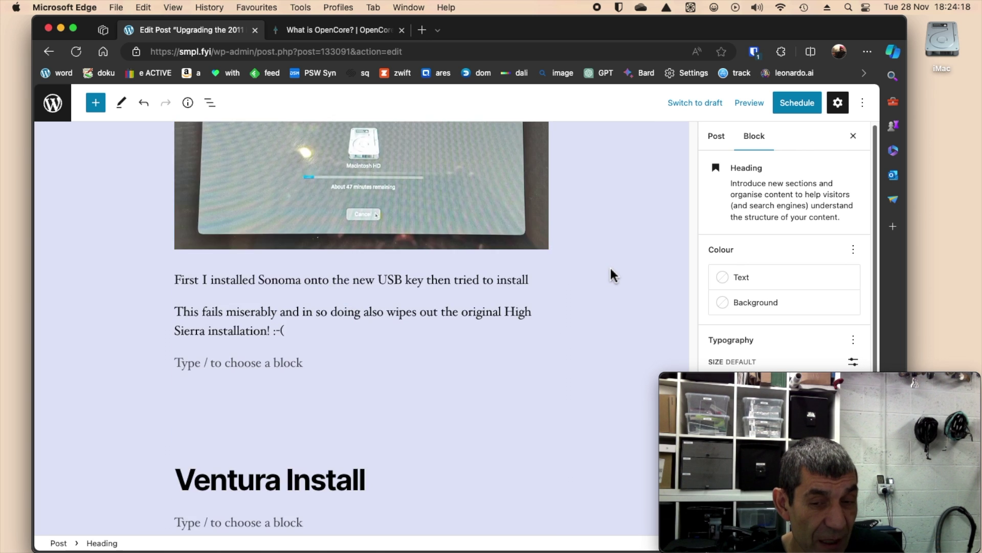
pyautogui.scroll(-1, 609, 266)
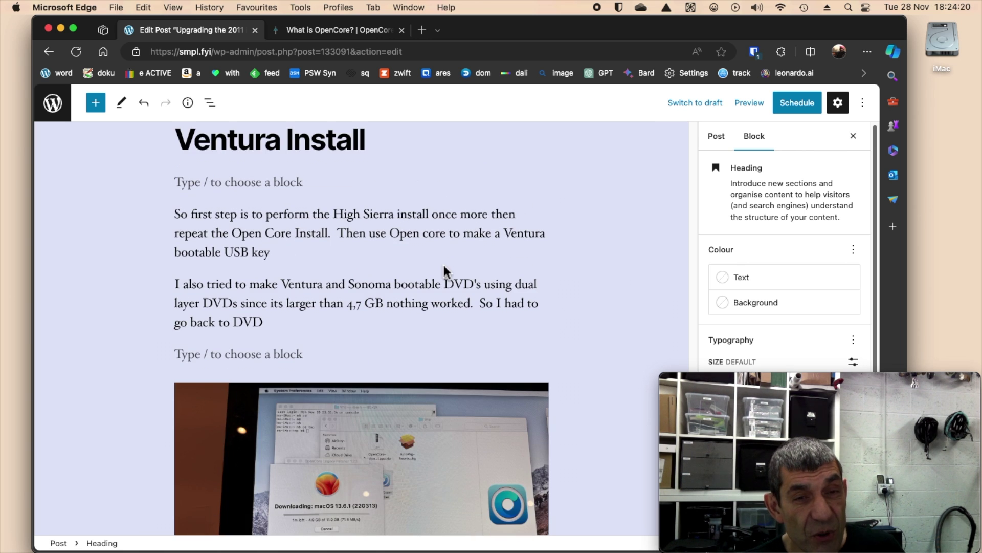
pyautogui.moveTo(362, 277)
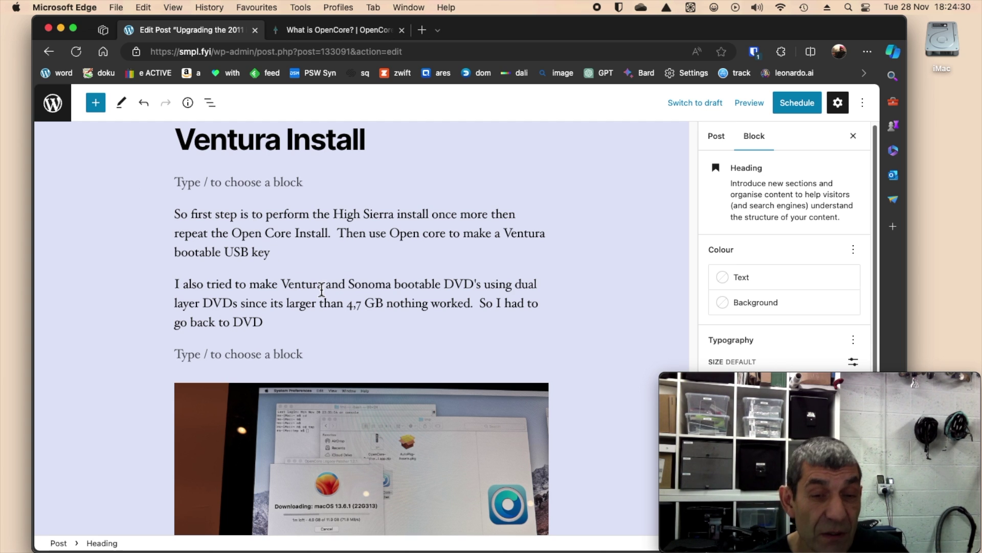
pyautogui.scroll(-3, 321, 290)
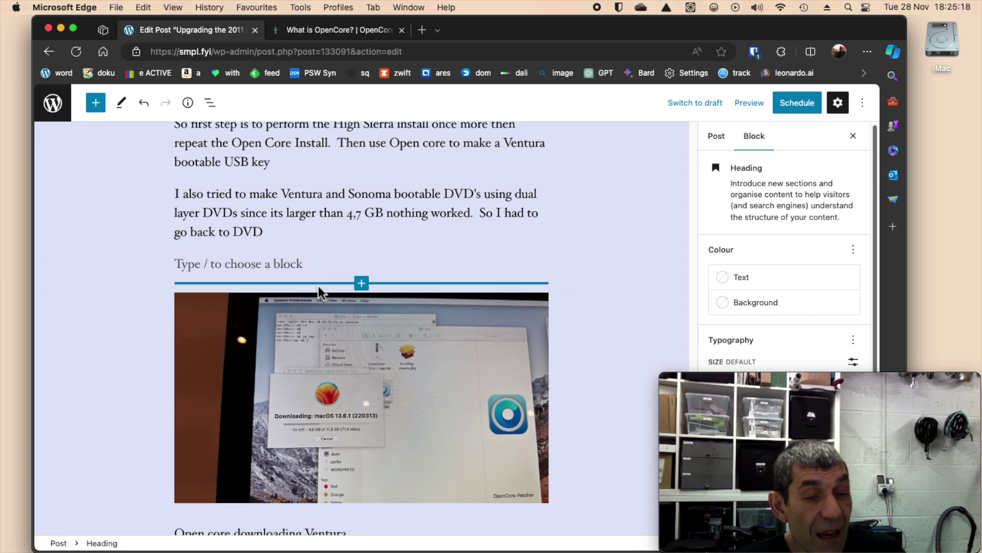
# Scroll to the iMac running Ventura photo, captioned 'Man this install took forever,' and the Time Machine backup paragraph
pyautogui.scroll(-5, 320, 286)
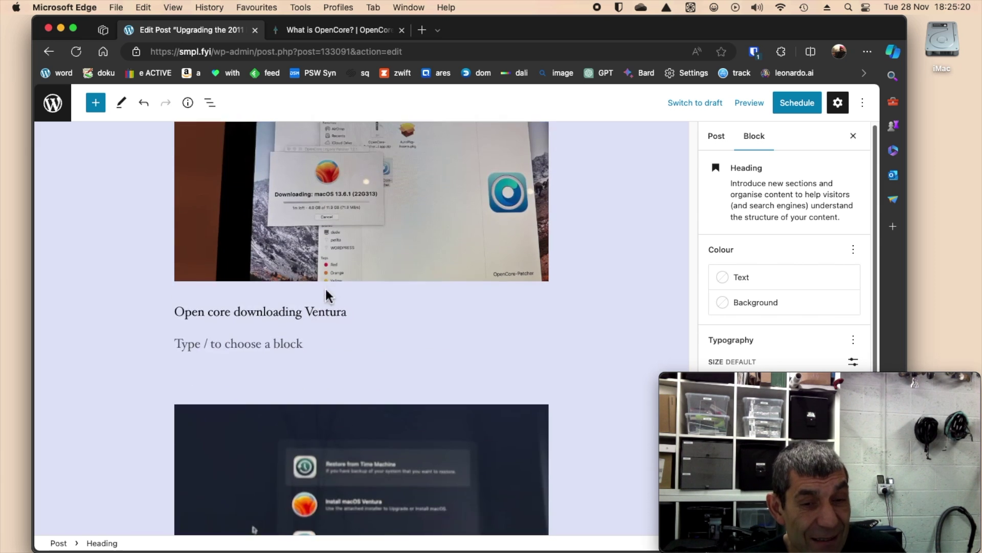
pyautogui.scroll(-12, 326, 295)
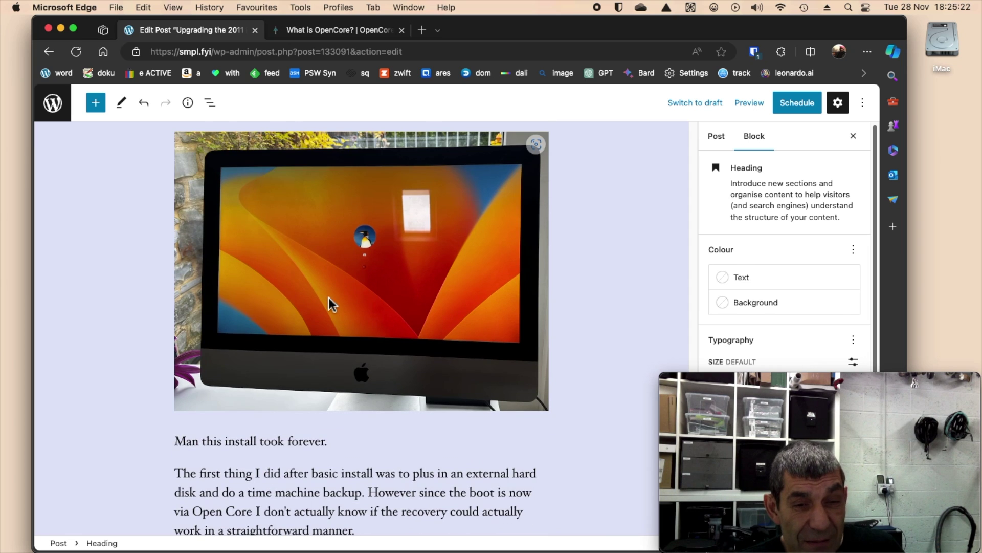
pyautogui.scroll(-4, 328, 297)
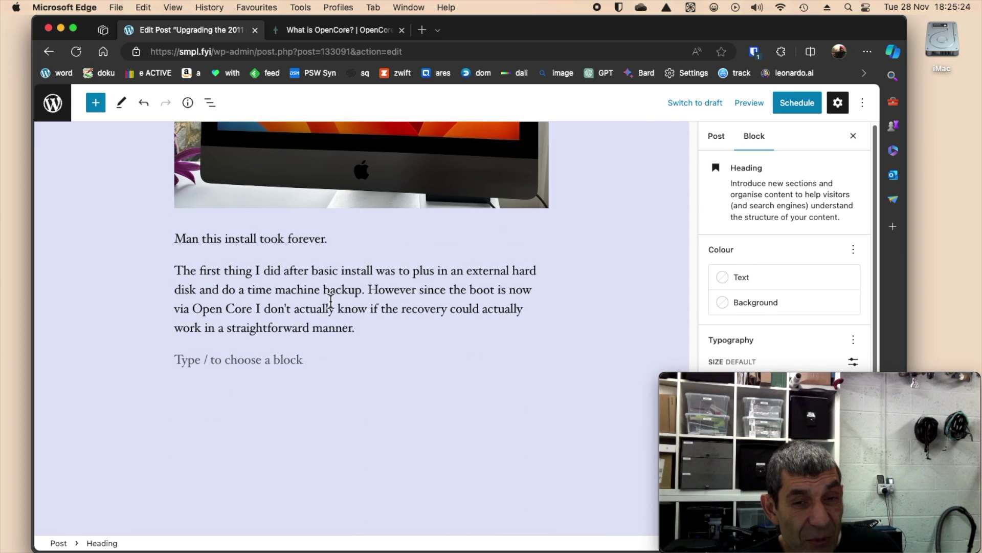